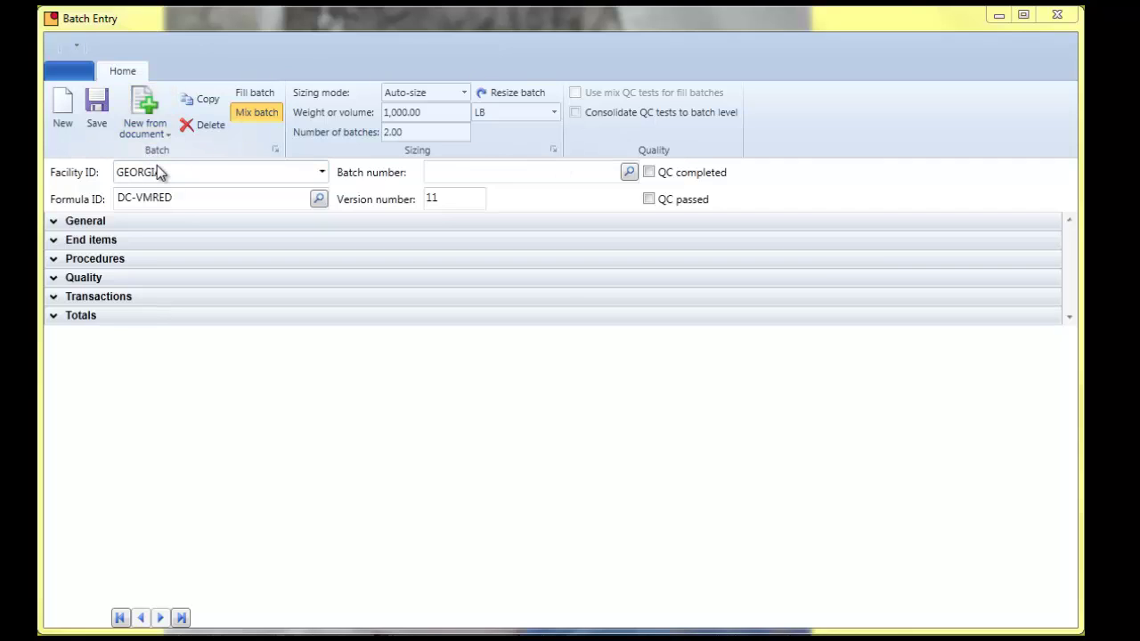
Review the batch's General details and End items section, collapsing each one after viewing
click(54, 222)
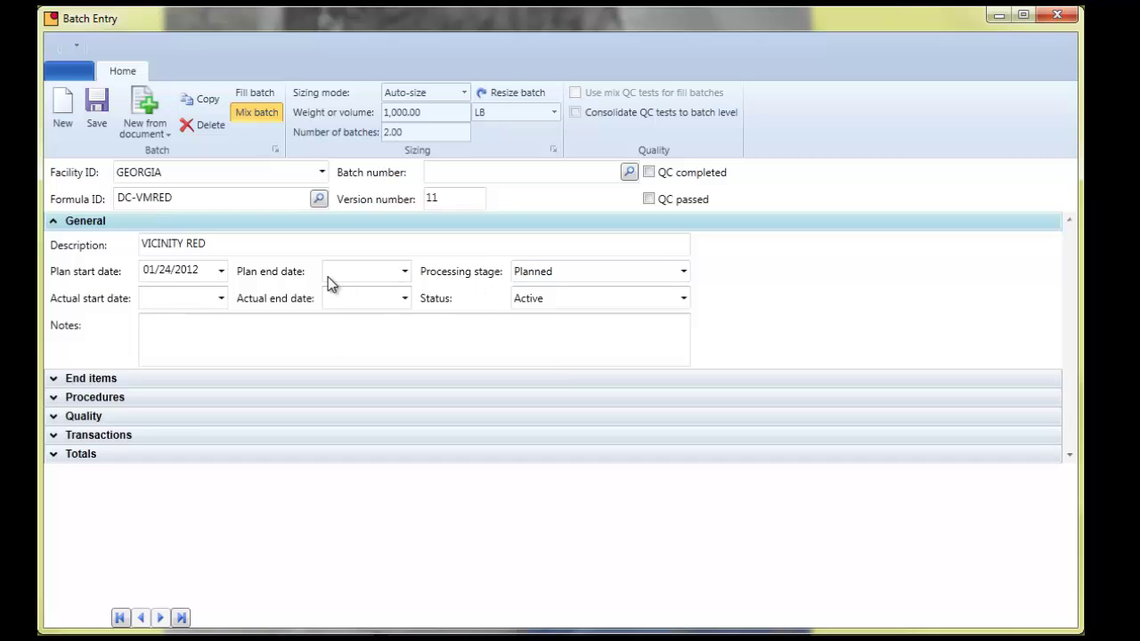
click(54, 222)
click(54, 239)
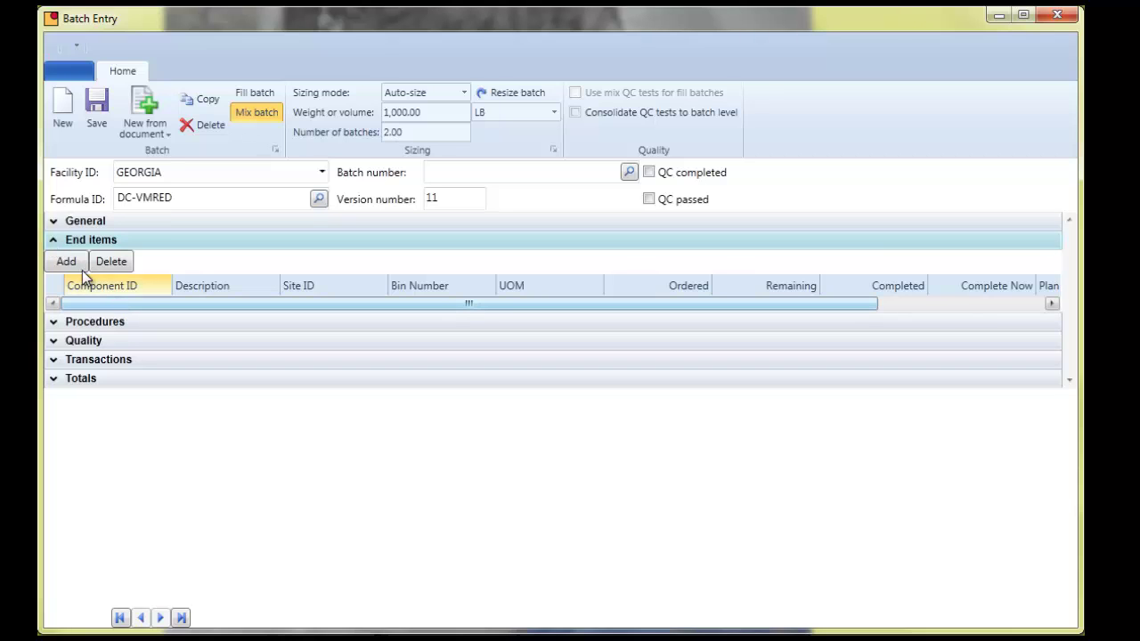
click(54, 241)
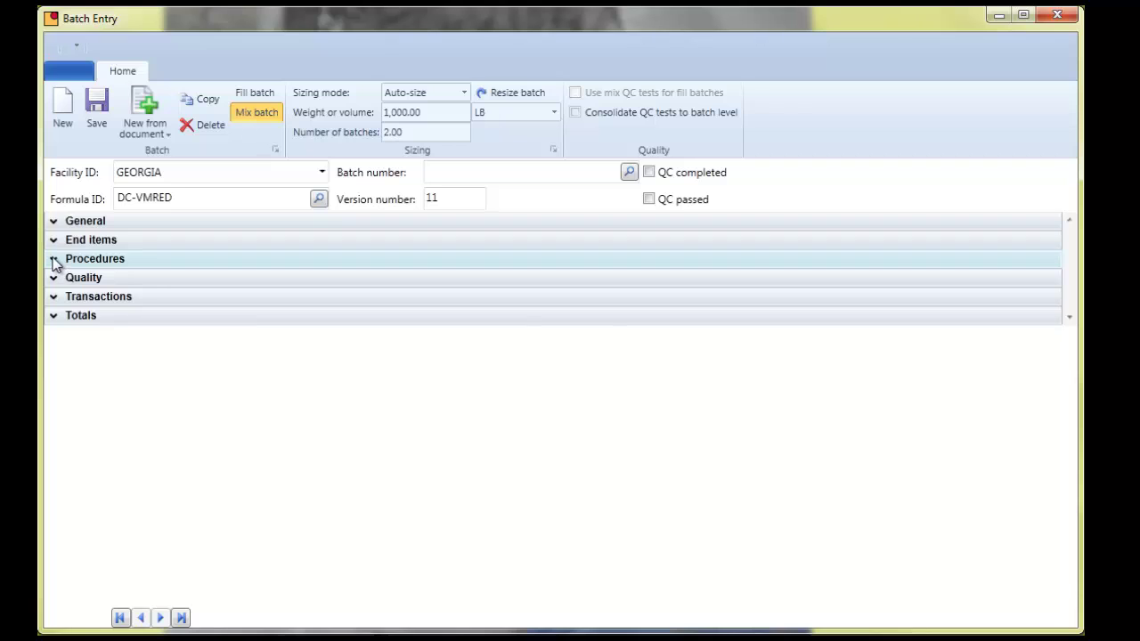
Show the Procedures section and expand the PRE-MIX unit procedure to view its operations
click(54, 260)
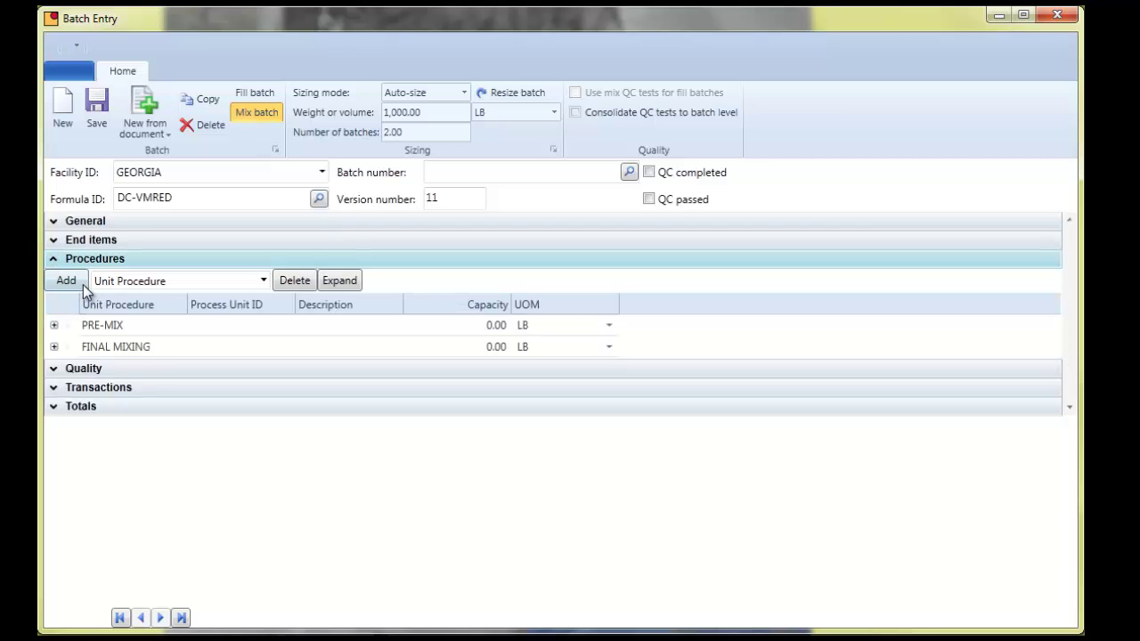
click(97, 327)
click(100, 345)
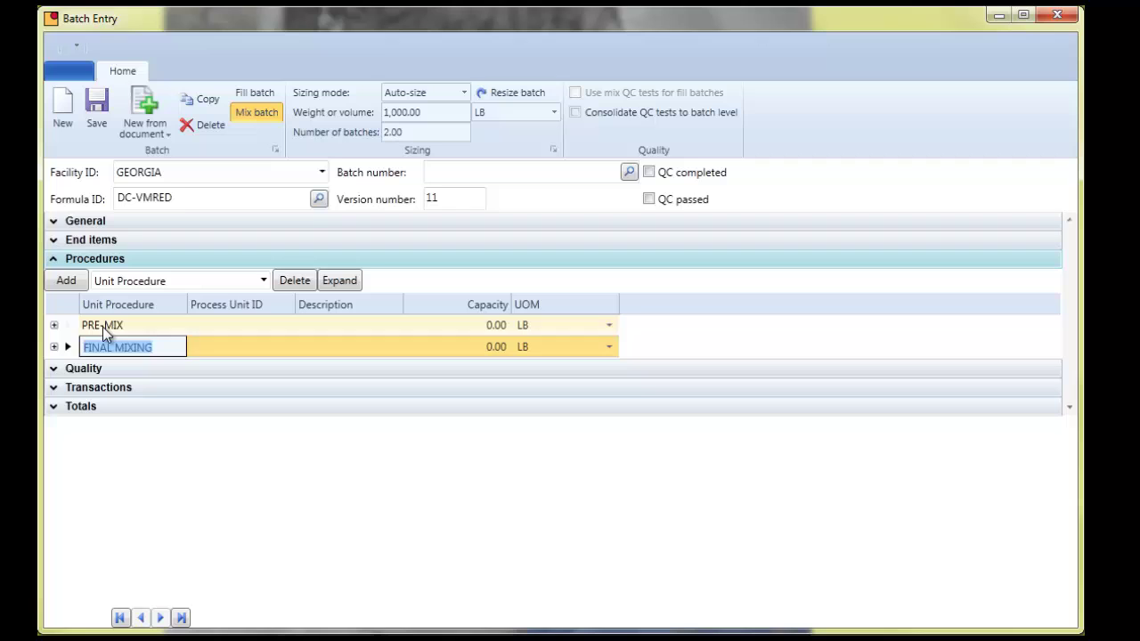
click(103, 327)
click(55, 325)
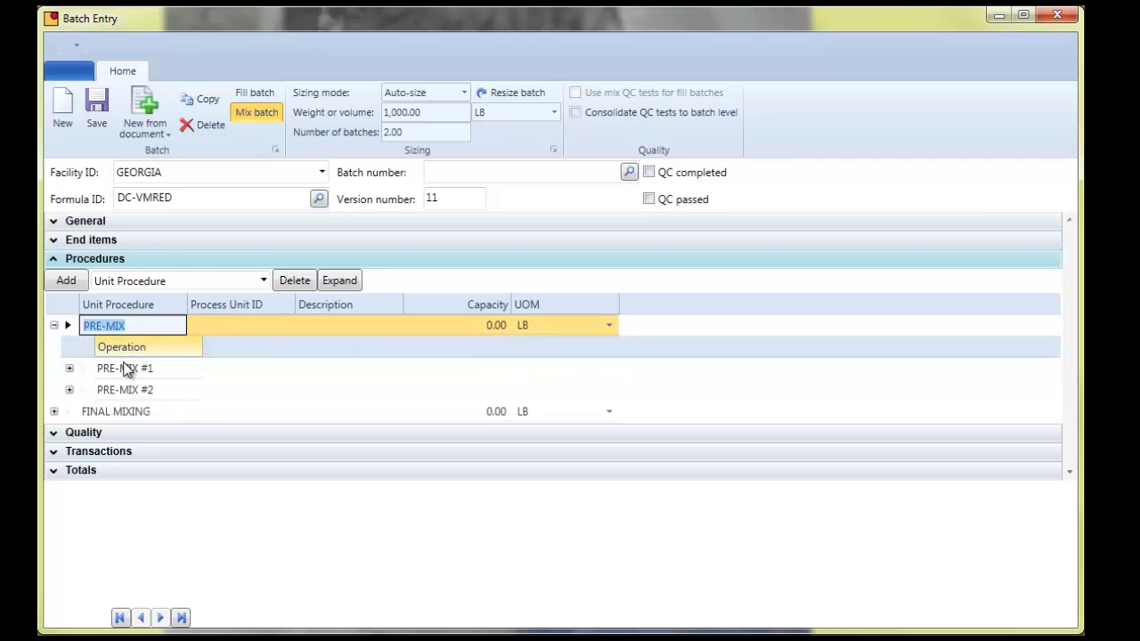
Expand the PRE-MIX #1 operation to review its ingredient and instruction lines, and collapse PRE-MIX again
click(125, 371)
click(134, 390)
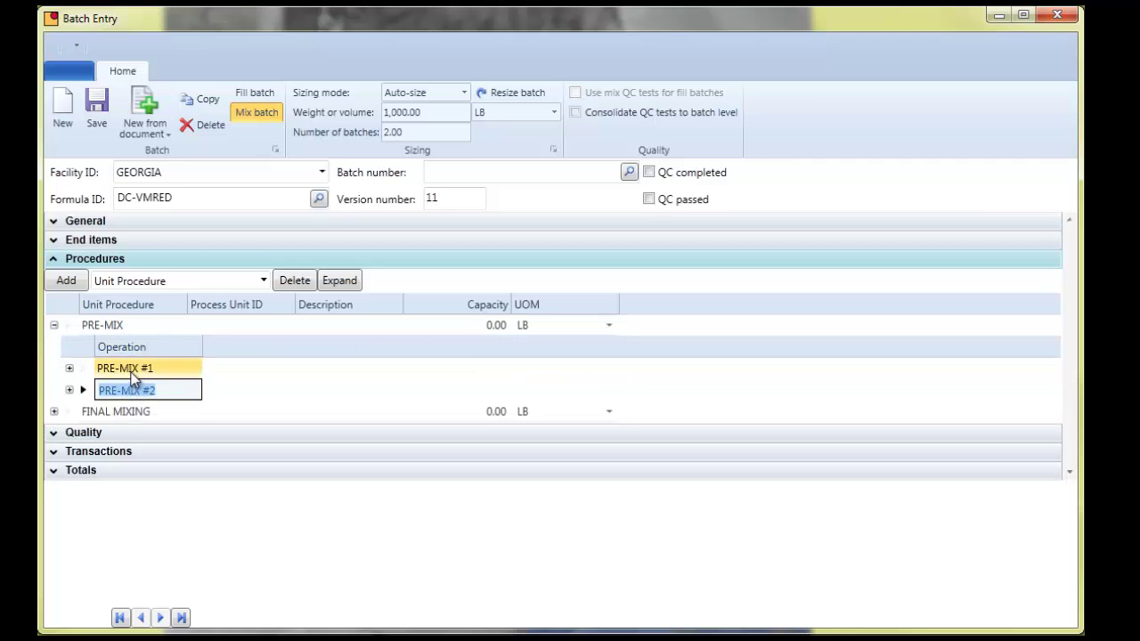
click(131, 372)
click(69, 368)
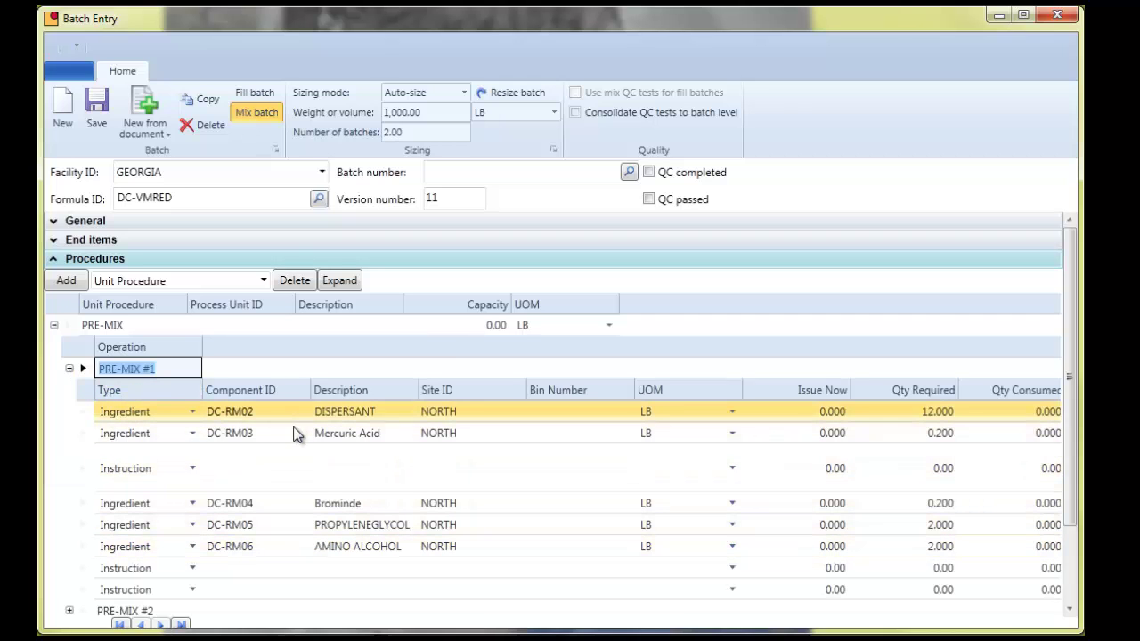
click(54, 326)
With the Quality section shown, start a new batch that consolidates QC tests to batch level, using formula DC-VMRED version 11
click(53, 368)
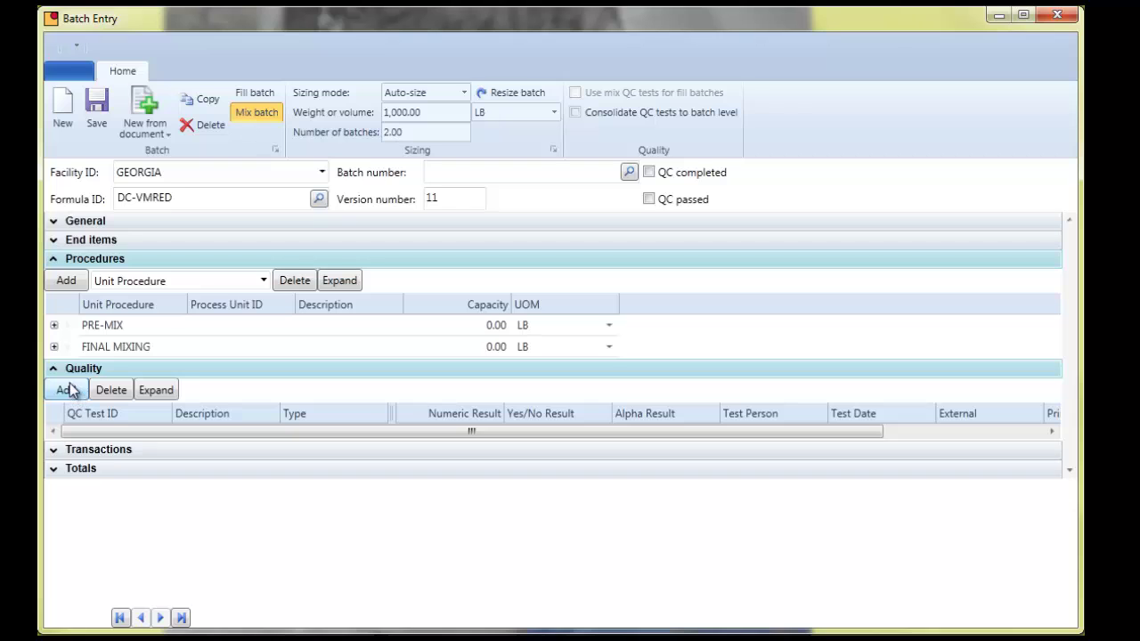
click(62, 111)
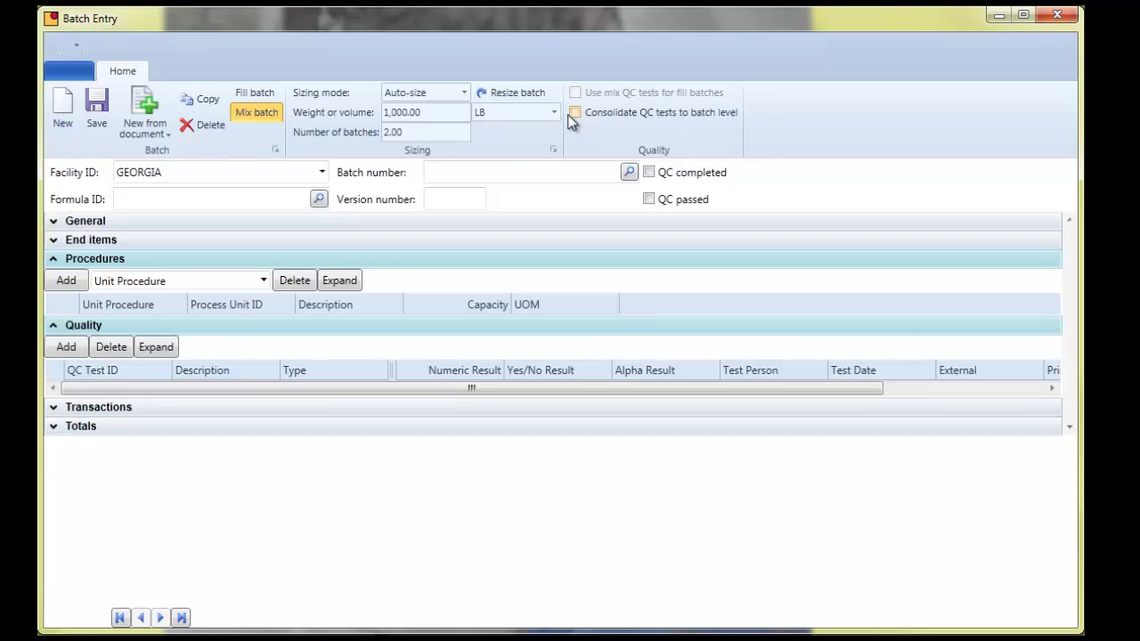
click(574, 113)
click(319, 198)
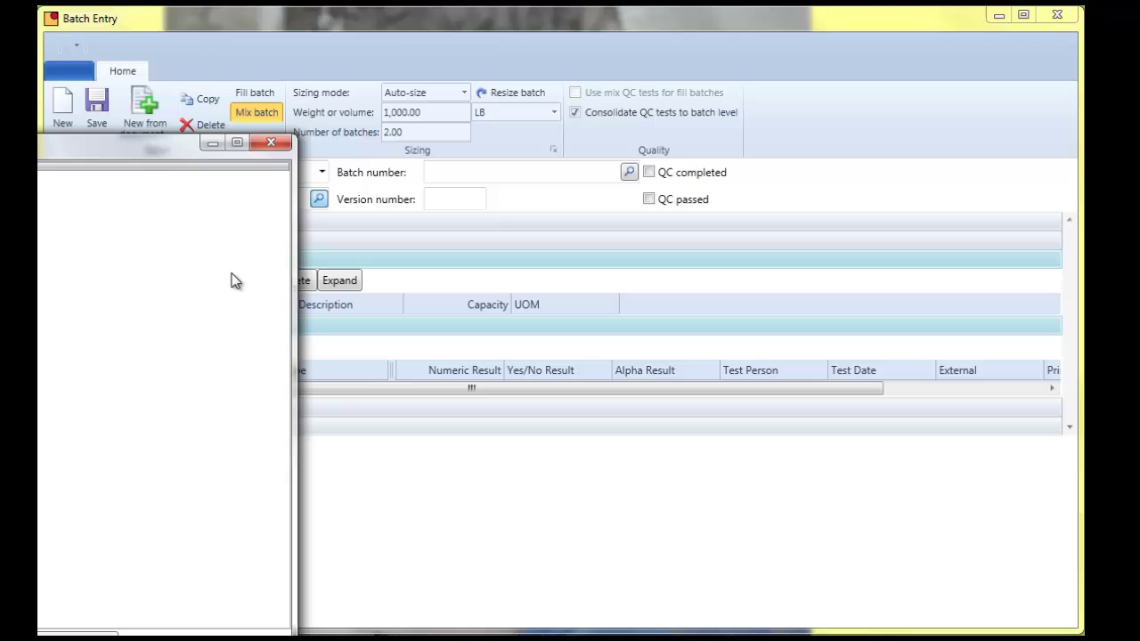
drag(278, 254, 281, 432)
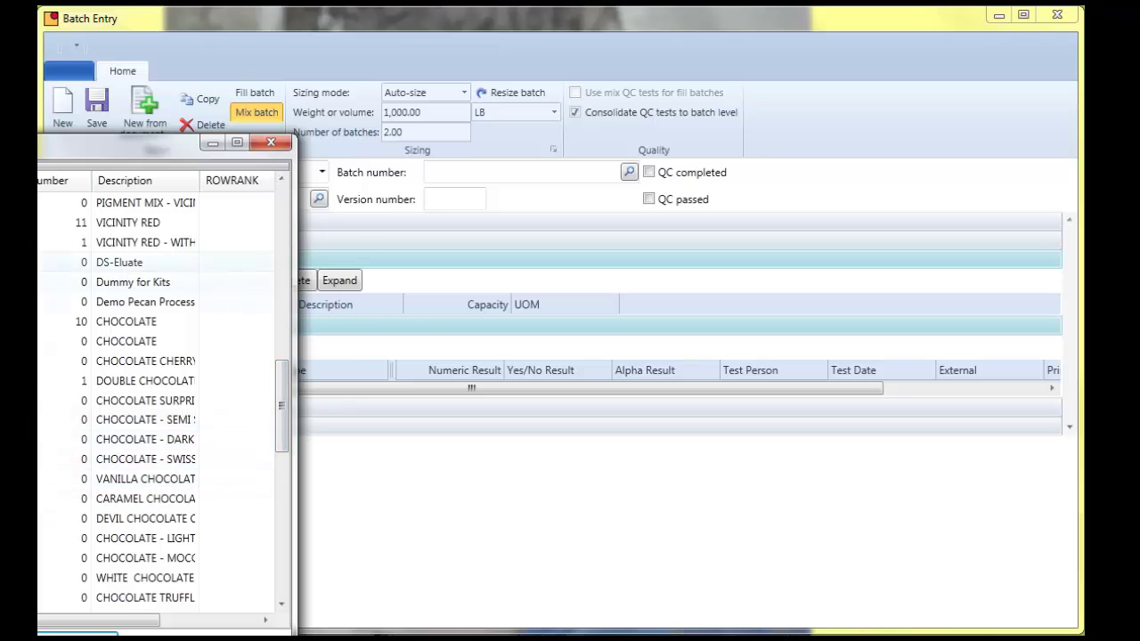
double_click(199, 476)
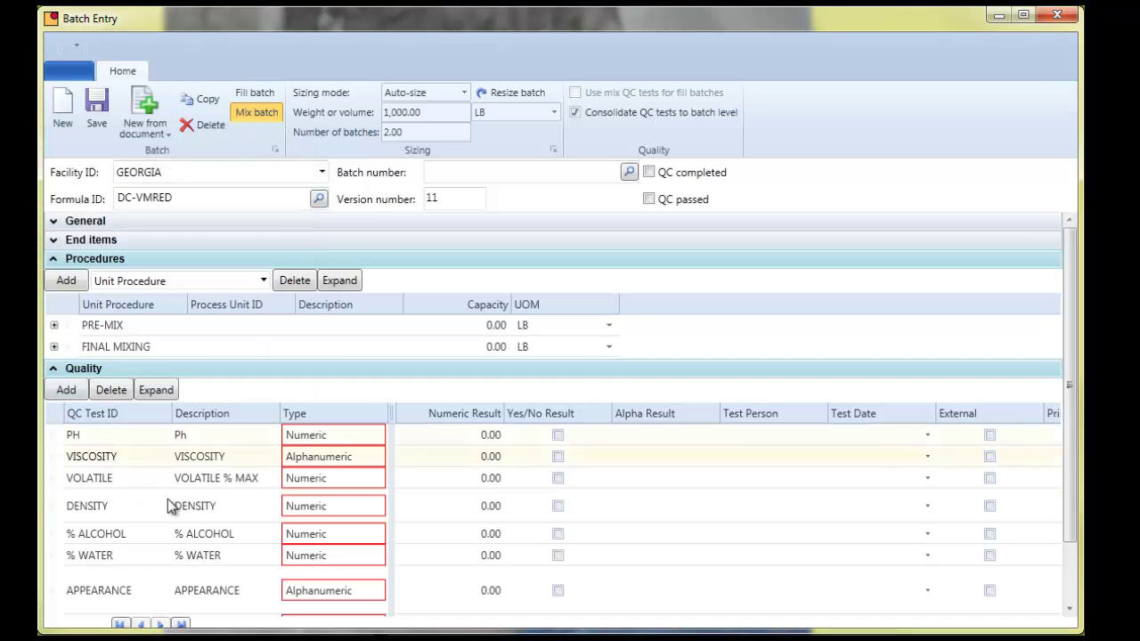
Examine the QC tests with their types and result fields in the Quality section, and collapse it
click(174, 506)
click(233, 588)
click(226, 454)
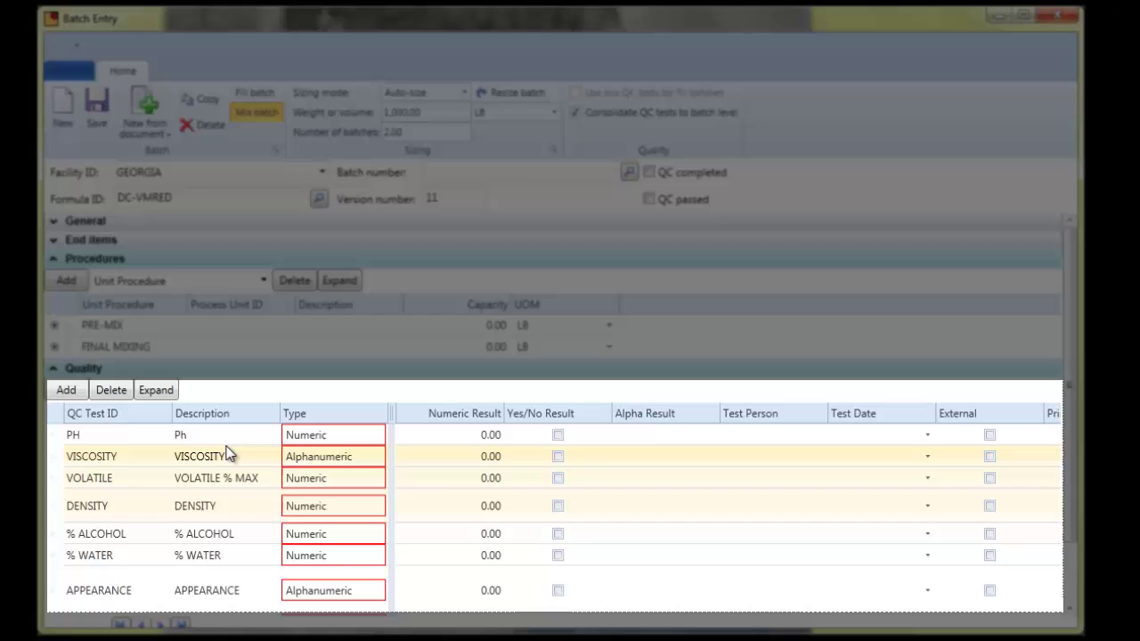
click(226, 444)
click(570, 455)
click(582, 435)
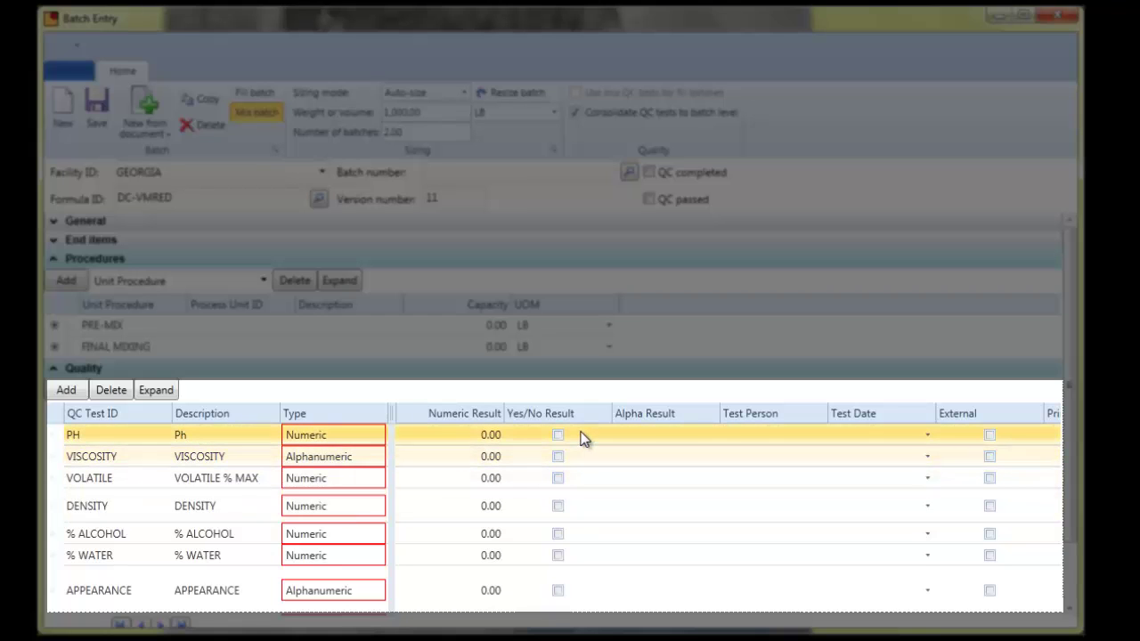
click(584, 506)
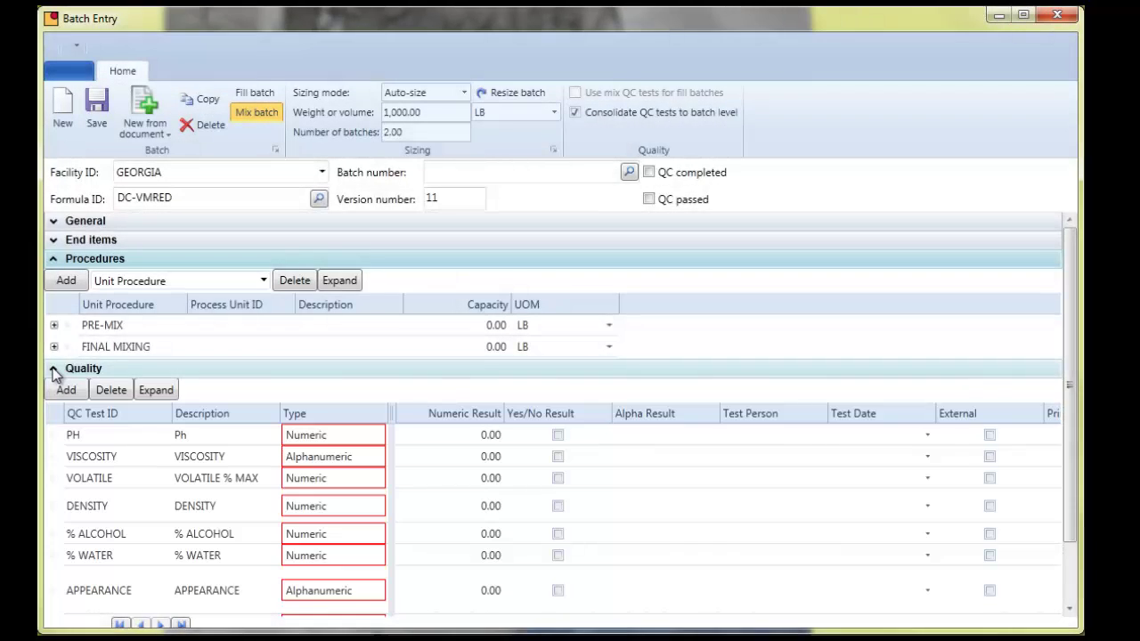
click(53, 369)
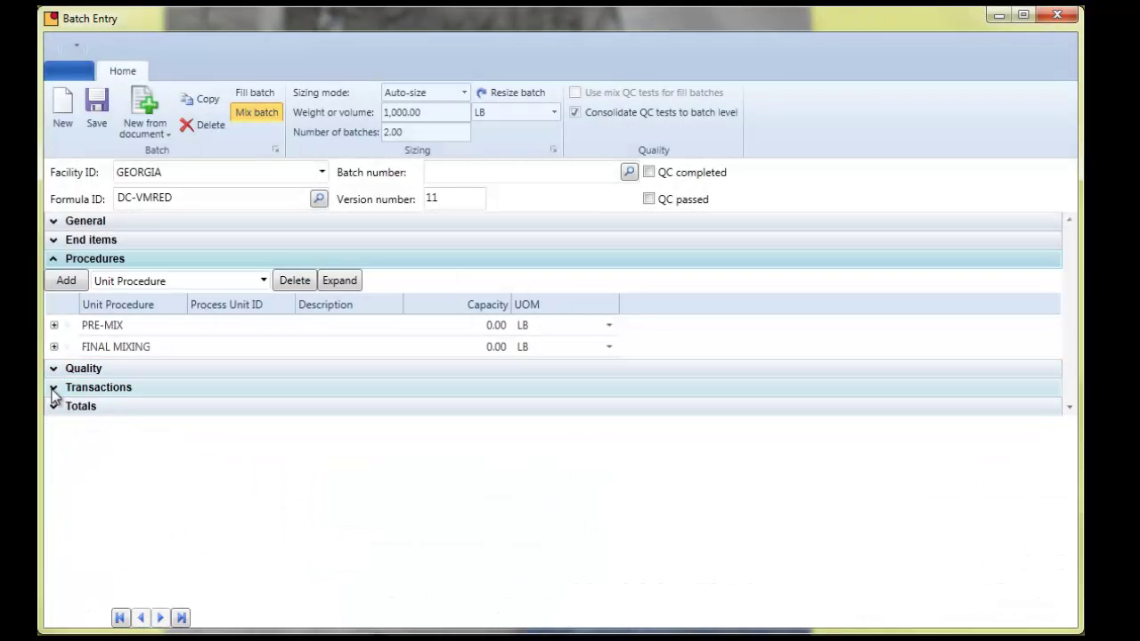
Clear the entry with a new batch and look up and load the existing batch WE-0202
click(63, 112)
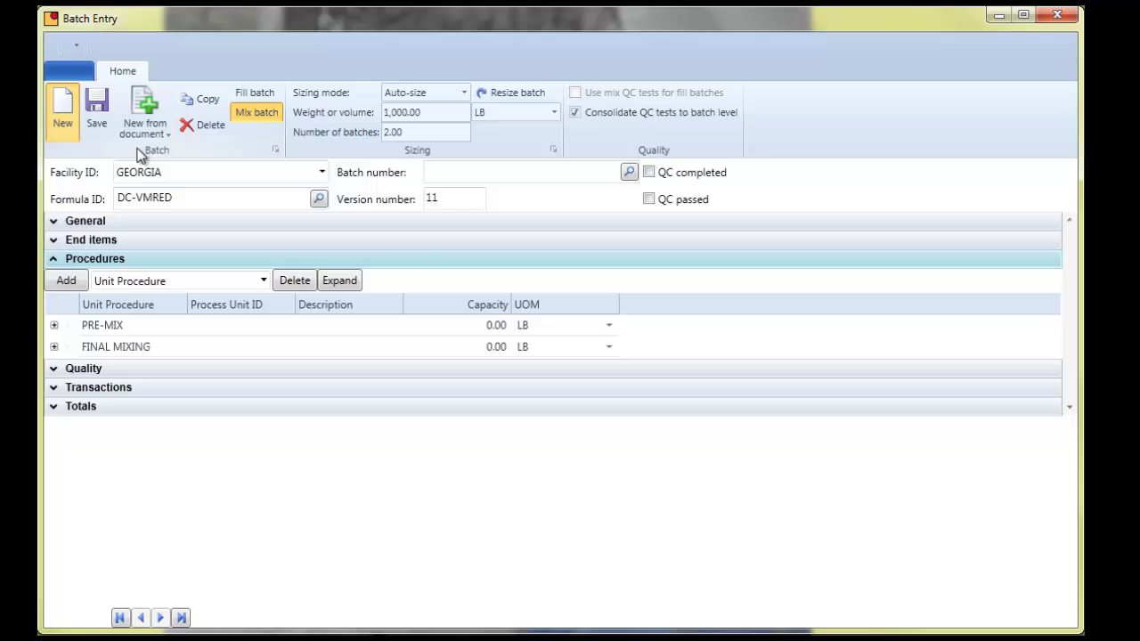
click(628, 171)
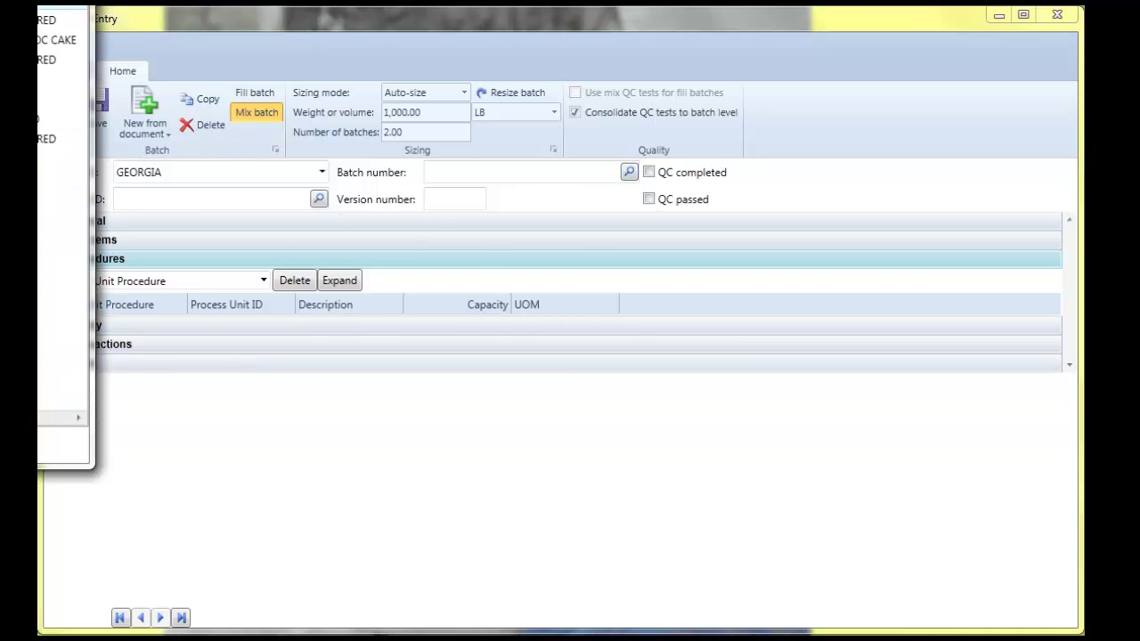
key(Return)
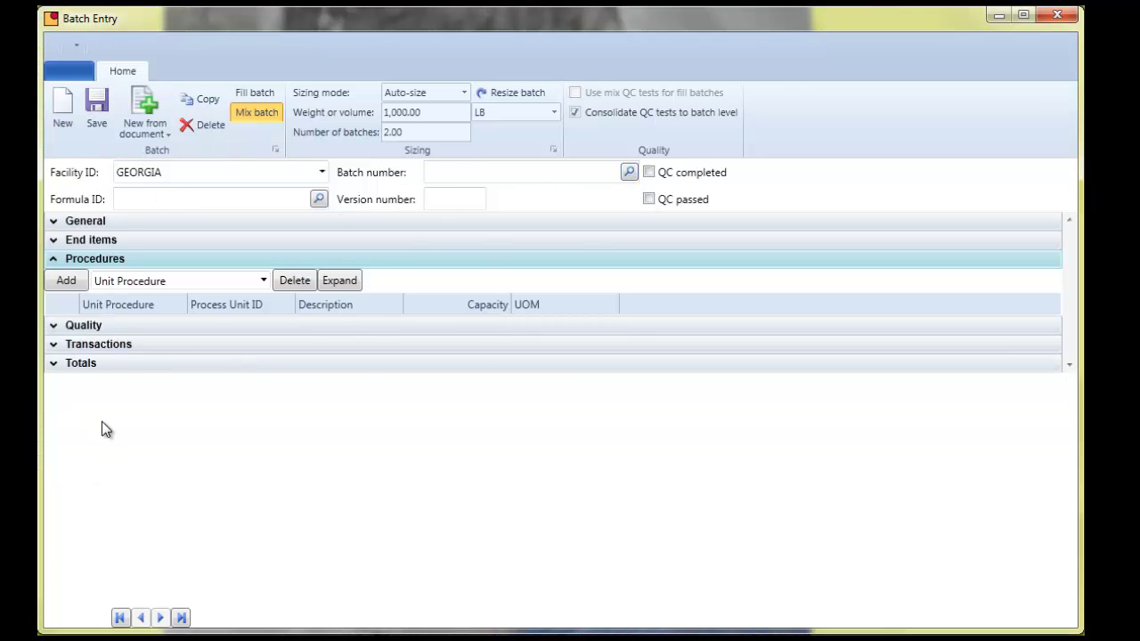
Review the batch's posted transactions and its weight and volume totals, collapsing both sections after viewing
click(52, 388)
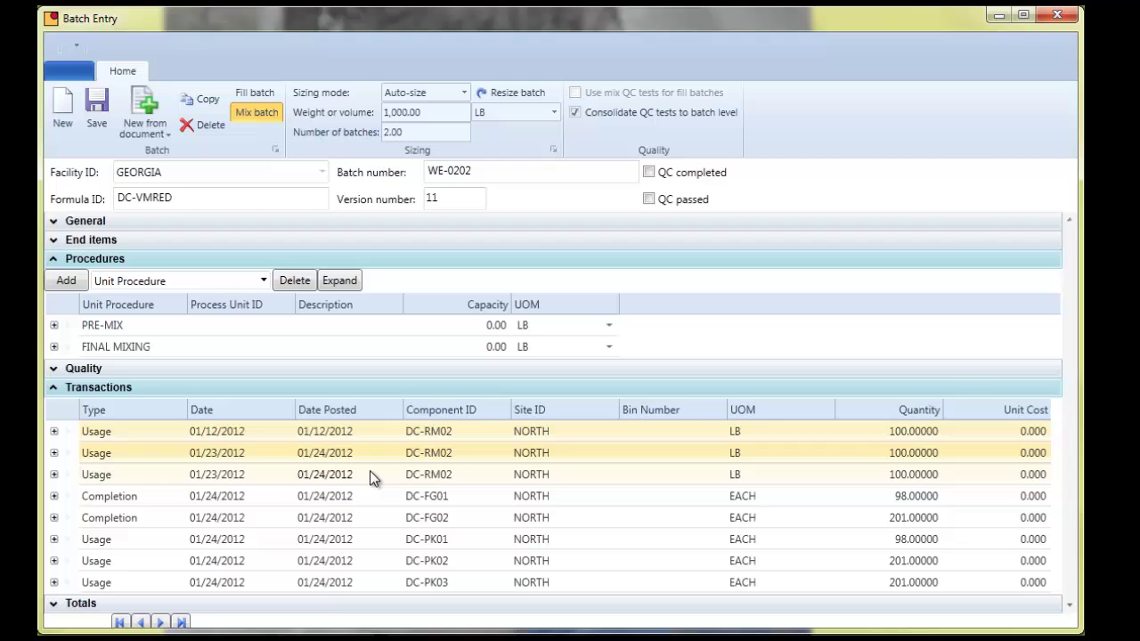
click(921, 454)
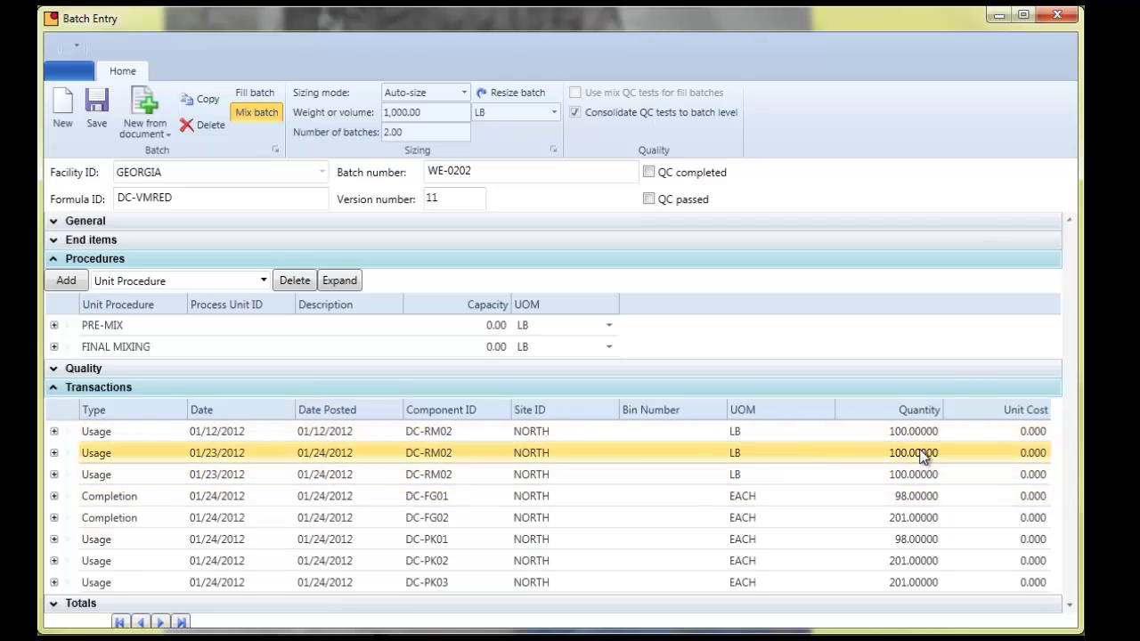
click(54, 388)
click(53, 407)
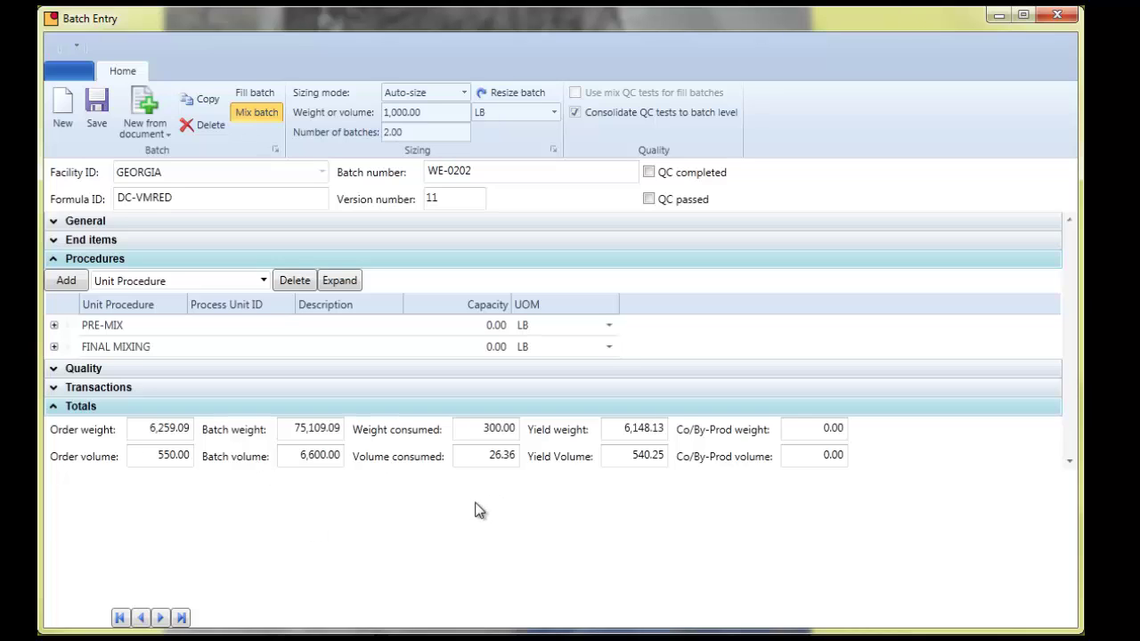
click(55, 408)
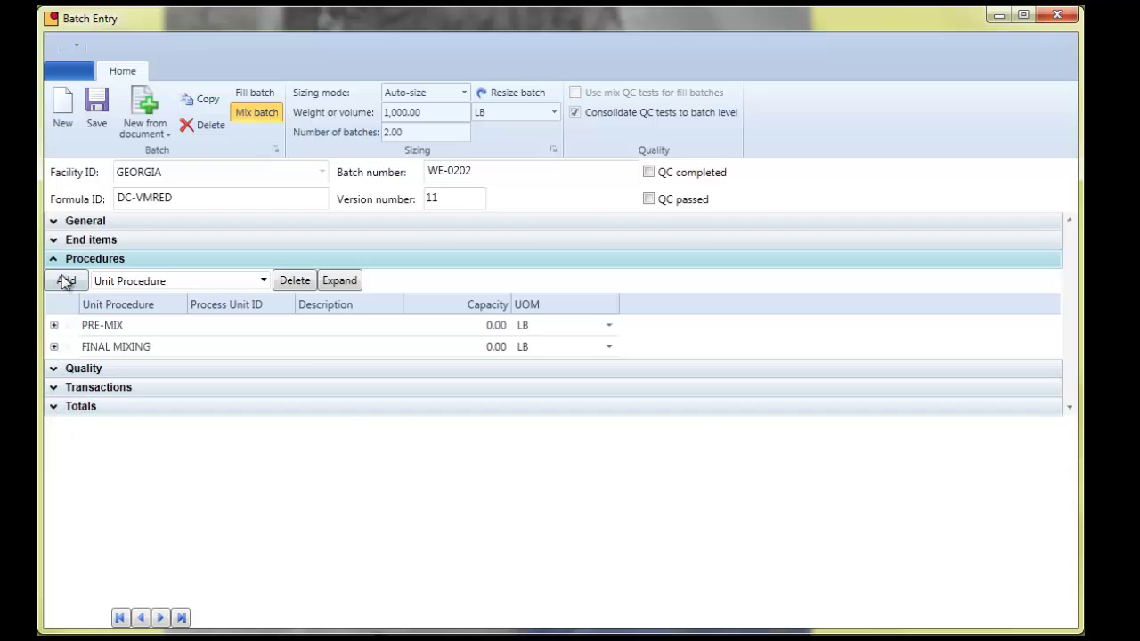
Show the End items section and examine the batch's finished goods with their ordered, remaining and completed quantities
click(56, 239)
click(138, 329)
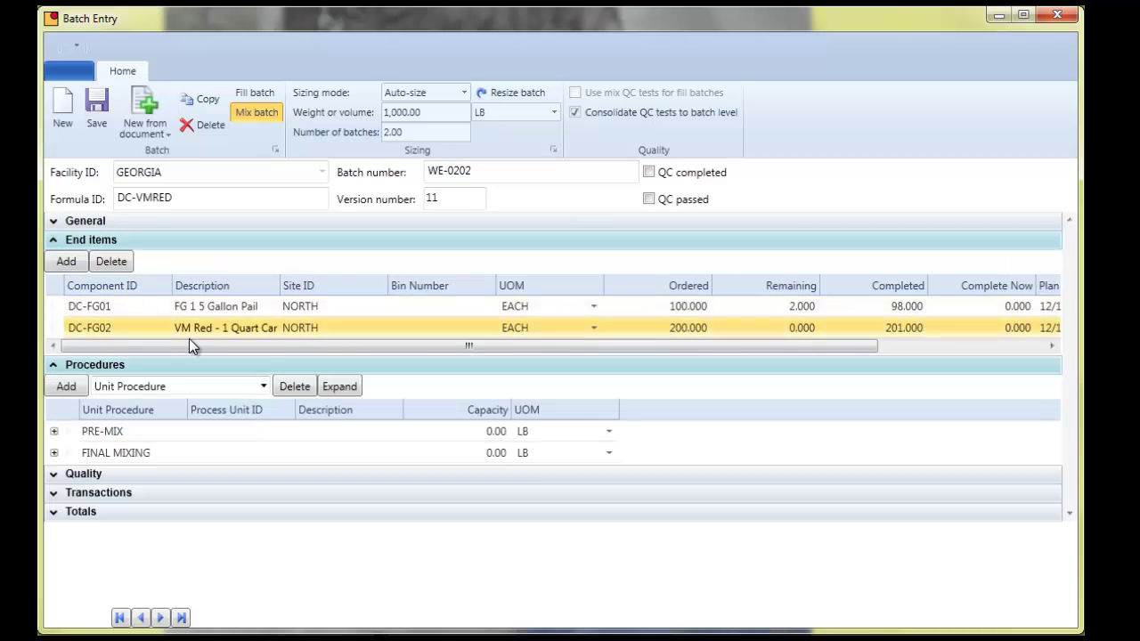